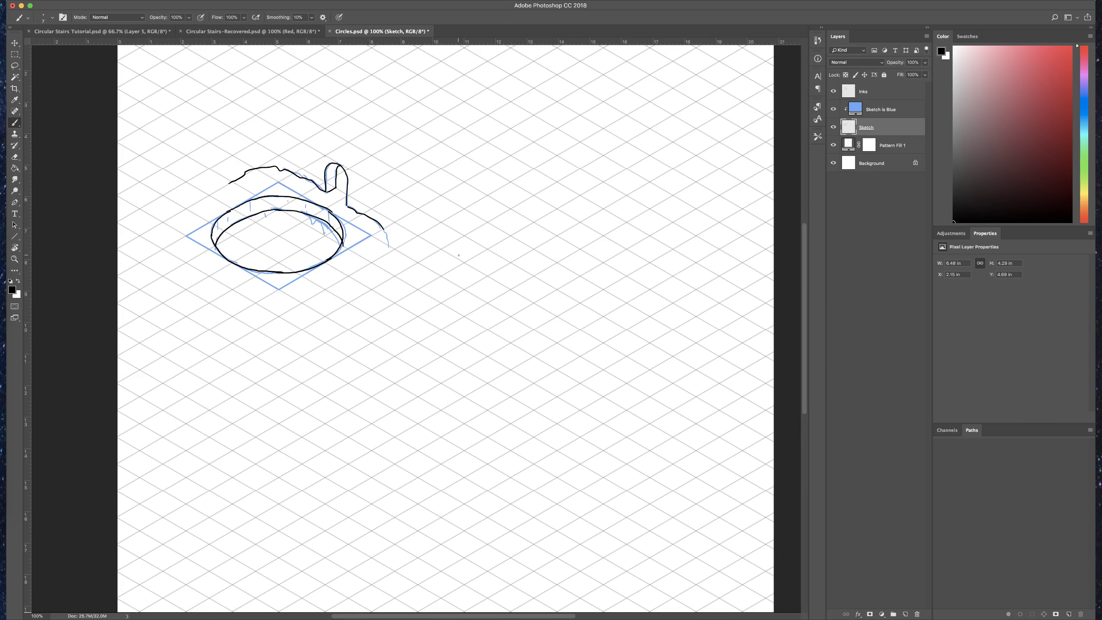
pyautogui.press('u')
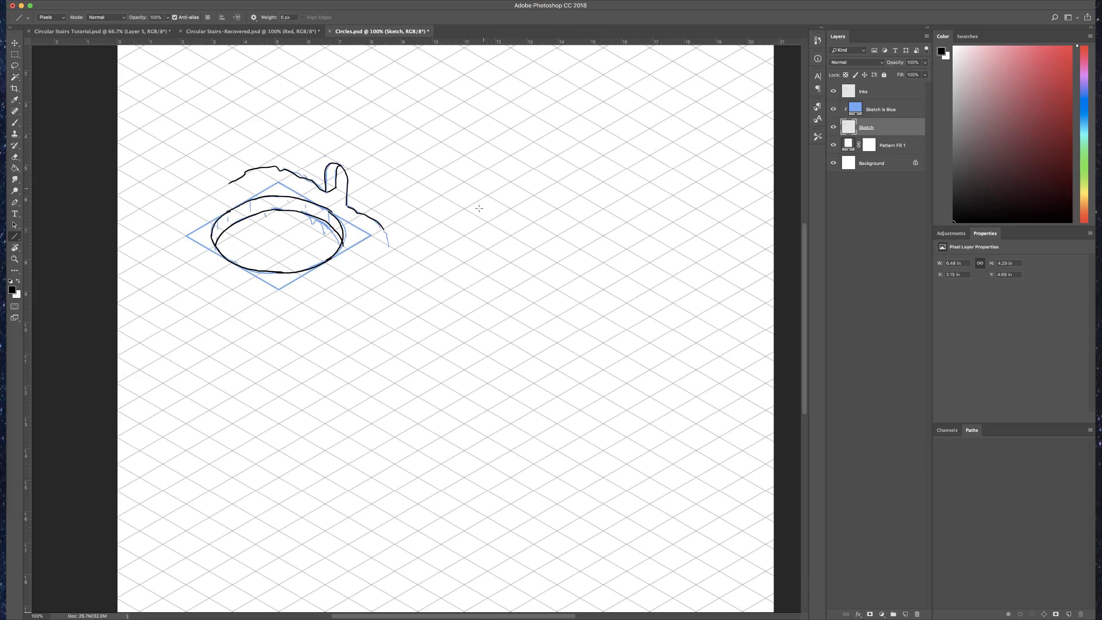
# - Draw the remaining sides of the second isometric square to the right of the first ring
pyautogui.moveTo(440, 249); pyautogui.dragTo(533, 196)
pyautogui.moveTo(534, 195); pyautogui.dragTo(626, 250)
pyautogui.moveTo(626, 249)
pyautogui.mouseDown()
pyautogui.moveTo(534, 304)
pyautogui.moveTo(441, 249)
pyautogui.mouseUp()
# - Switch to the Brush and dot the square's left and right midpoints
pyautogui.press('b')
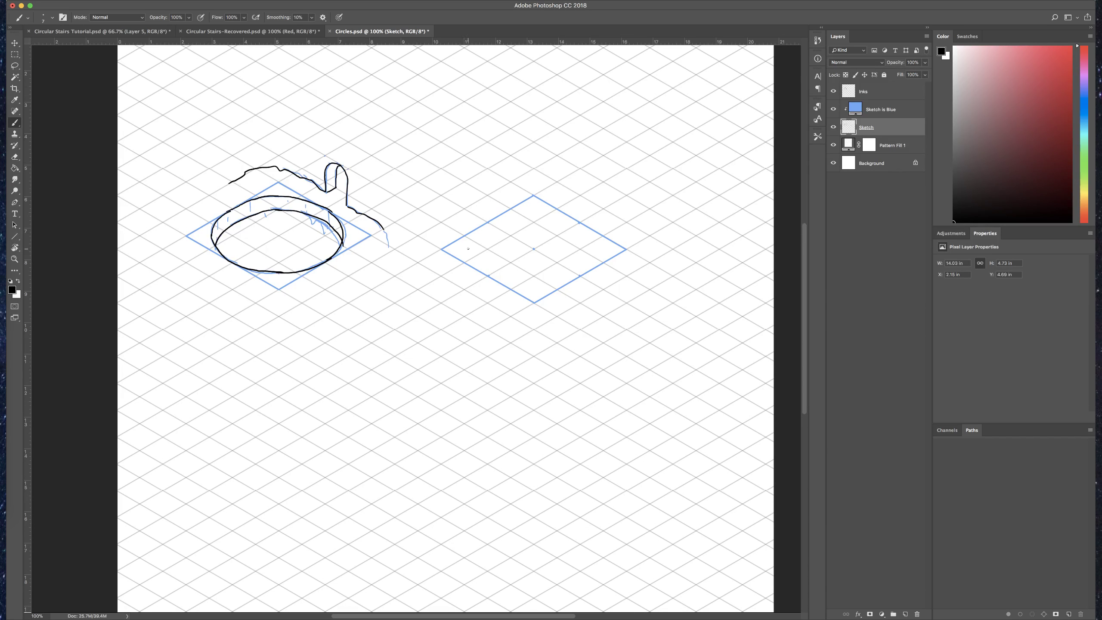
pyautogui.click(468, 248)
pyautogui.click(601, 249)
# - Dot the square's top midpoint, then select the Inks layer to draw in red
pyautogui.click(534, 210)
pyautogui.click(863, 91)
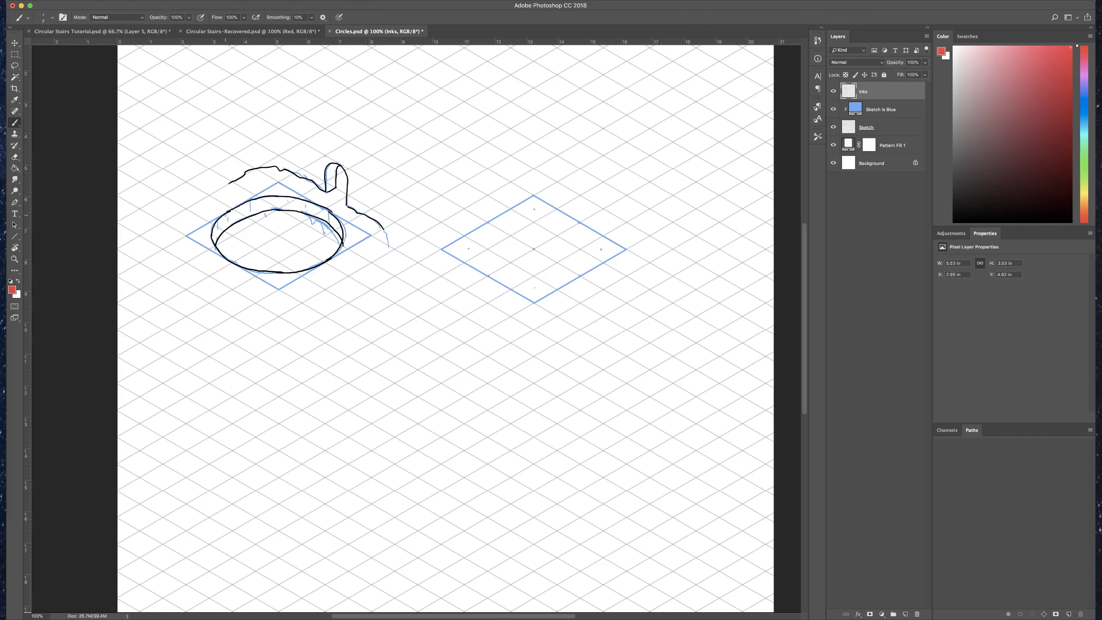
pyautogui.press('u')
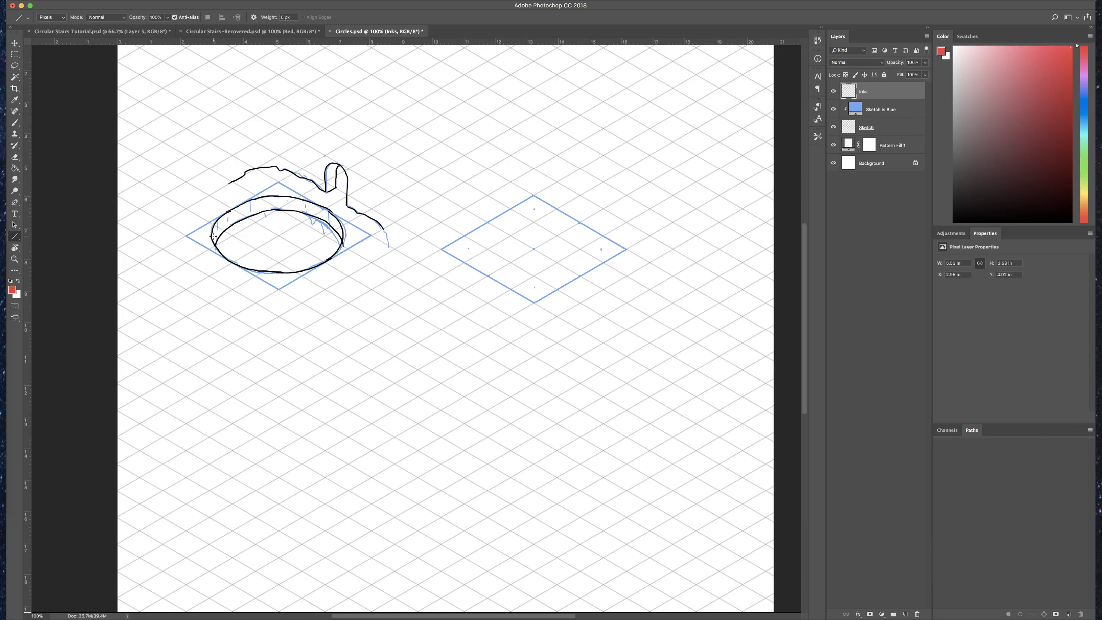
# - Add two red thickness lines to the left ring, then return to the Sketch layer with default colours
pyautogui.moveTo(211, 209); pyautogui.dragTo(212, 254)
pyautogui.moveTo(213, 219); pyautogui.dragTo(250, 199)
pyautogui.click(866, 127)
pyautogui.press('b')
pyautogui.press('d')
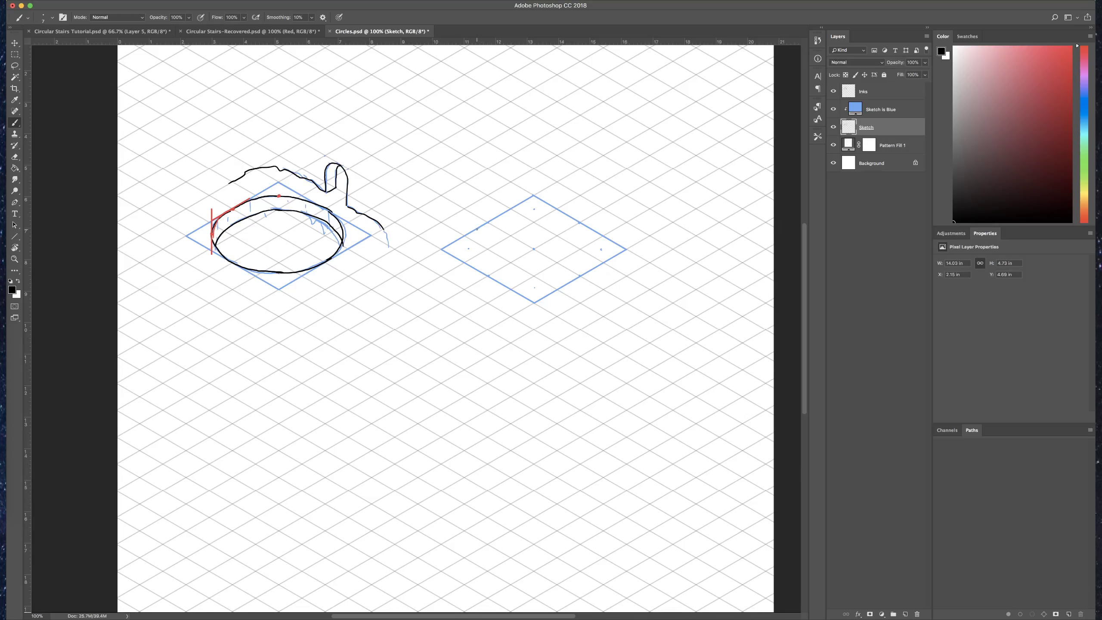
# - Sketch the ellipse's upper, side and lower arcs through the right square's midpoints
pyautogui.moveTo(481, 225); pyautogui.dragTo(469, 246)
pyautogui.moveTo(468, 247); pyautogui.dragTo(486, 276)
pyautogui.moveTo(584, 224); pyautogui.dragTo(601, 246)
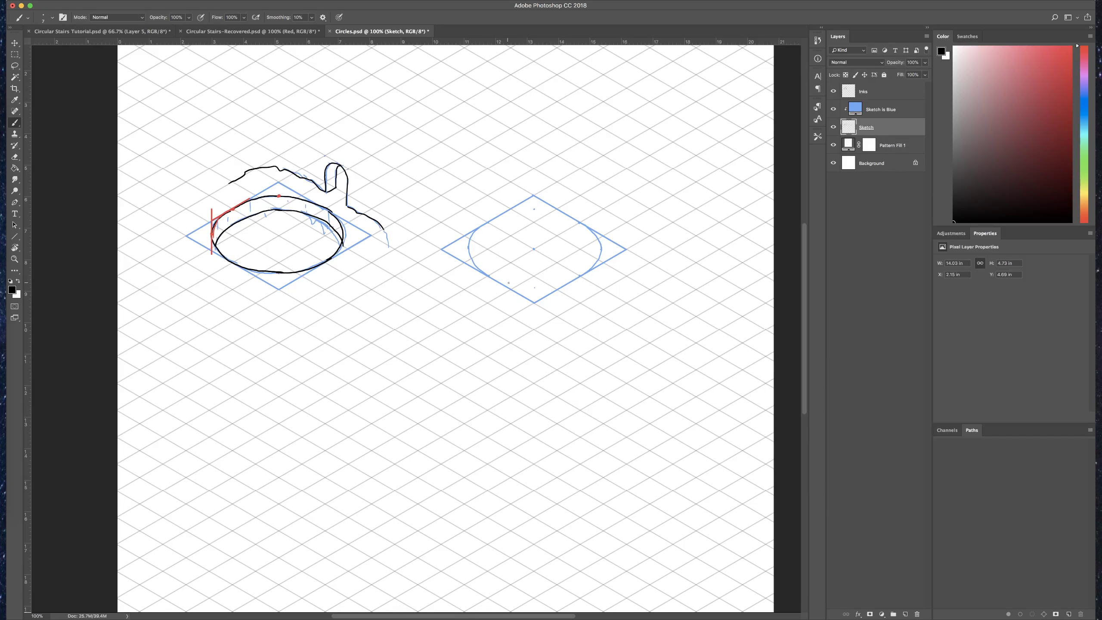
pyautogui.moveTo(493, 278); pyautogui.dragTo(535, 287)
pyautogui.moveTo(488, 222); pyautogui.dragTo(580, 223)
pyautogui.moveTo(580, 277); pyautogui.dragTo(558, 286)
# - Draw a vertical line rising above the circle
pyautogui.moveTo(557, 129); pyautogui.dragTo(557, 183)
pyautogui.scroll(2, 540, 288)
pyautogui.hscroll(2, 540, 288)
pyautogui.moveTo(574, 238); pyautogui.dragTo(574, 185)
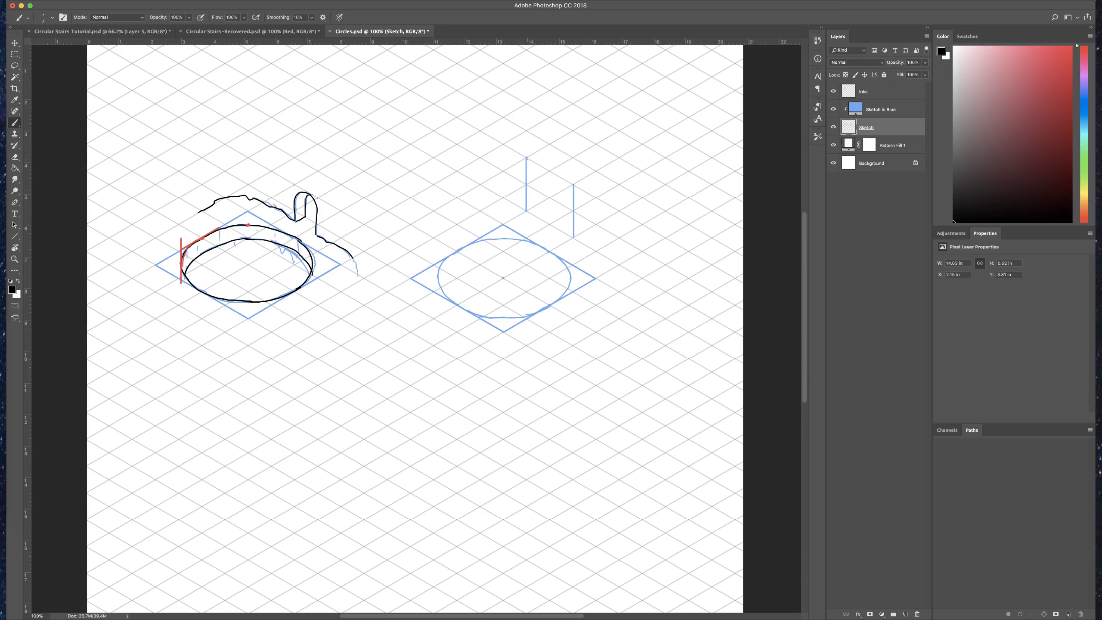
# - Join the tops of the two uprights with a slanted line and add a short vertical stroke inside
pyautogui.keyDown('shift'); pyautogui.click(526, 158); pyautogui.keyUp('shift')
pyautogui.moveTo(533, 189); pyautogui.dragTo(532, 207)
# - Undo the stray vertical stroke and brush an arch curve between the uprights
pyautogui.press('super+z')
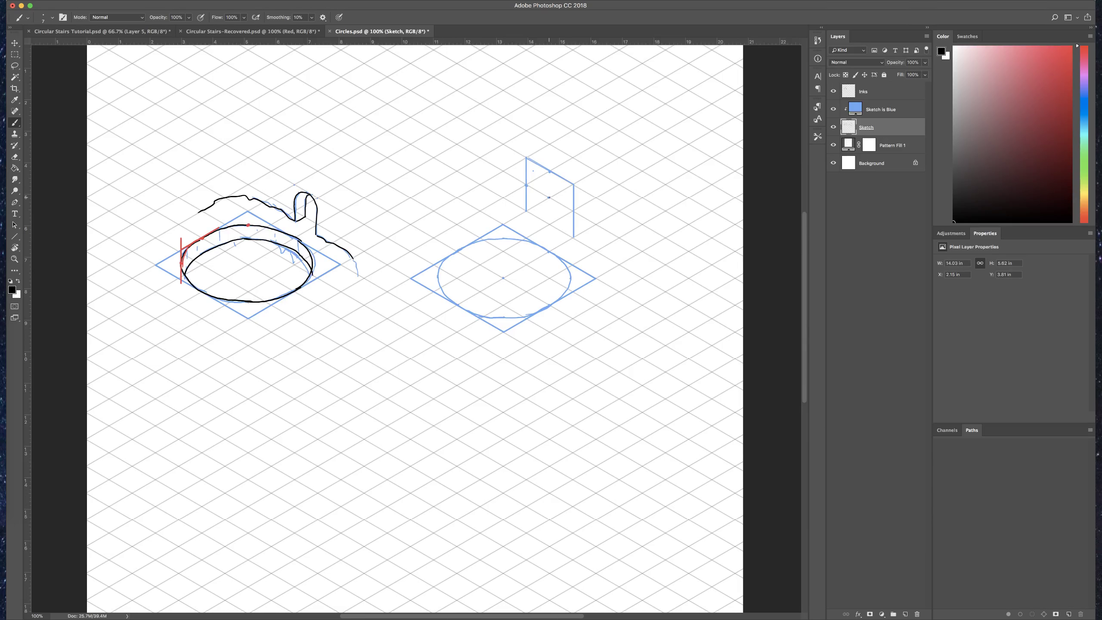
pyautogui.moveTo(526, 179); pyautogui.dragTo(573, 211)
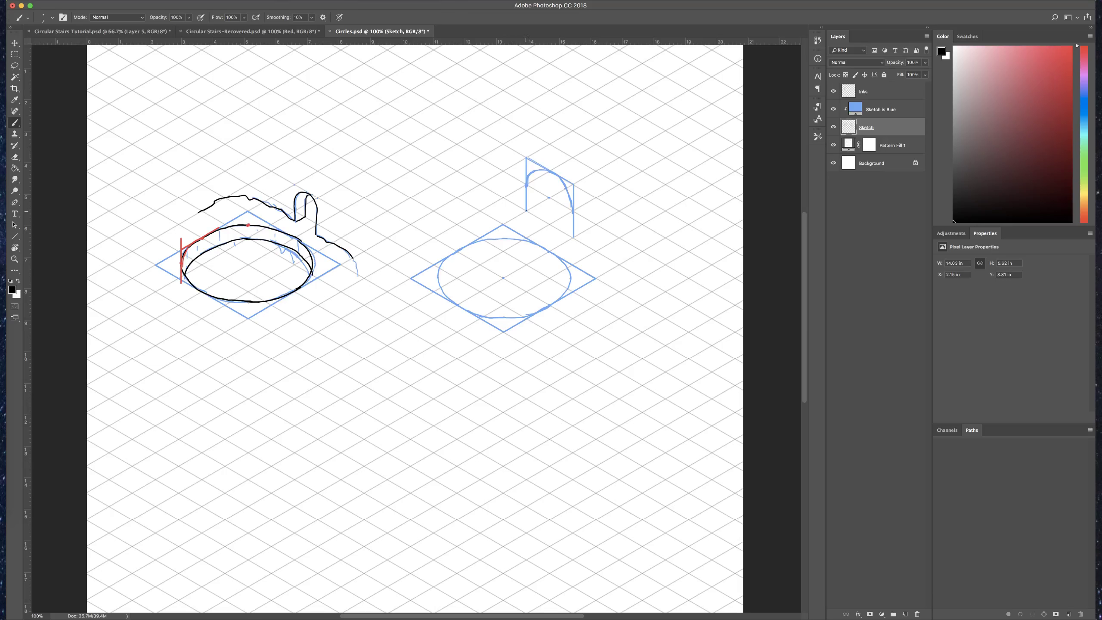
# - Draw an inner arch curve inside the doorway frame to show its thickness
pyautogui.moveTo(534, 208); pyautogui.dragTo(547, 171)
# - Mark ring thickness at the circle's top, sides and edges, then draw the inner arc across its top
pyautogui.click(503, 251)
pyautogui.click(549, 265)
pyautogui.moveTo(569, 278); pyautogui.dragTo(571, 280)
pyautogui.moveTo(570, 292); pyautogui.dragTo(572, 294)
pyautogui.click(439, 295)
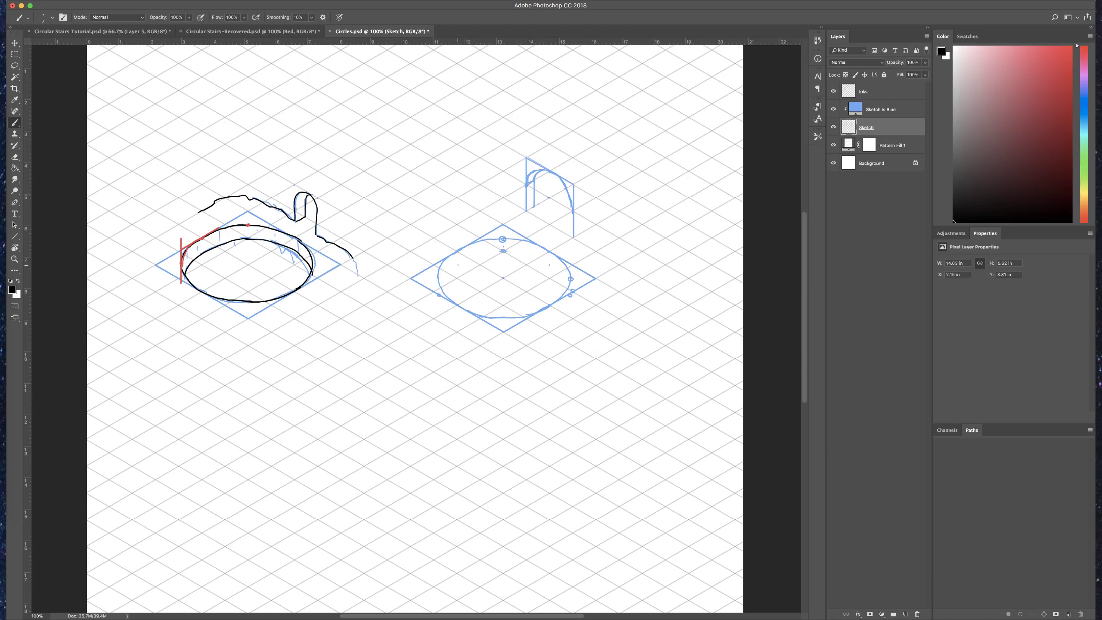
pyautogui.moveTo(457, 264); pyautogui.dragTo(568, 285)
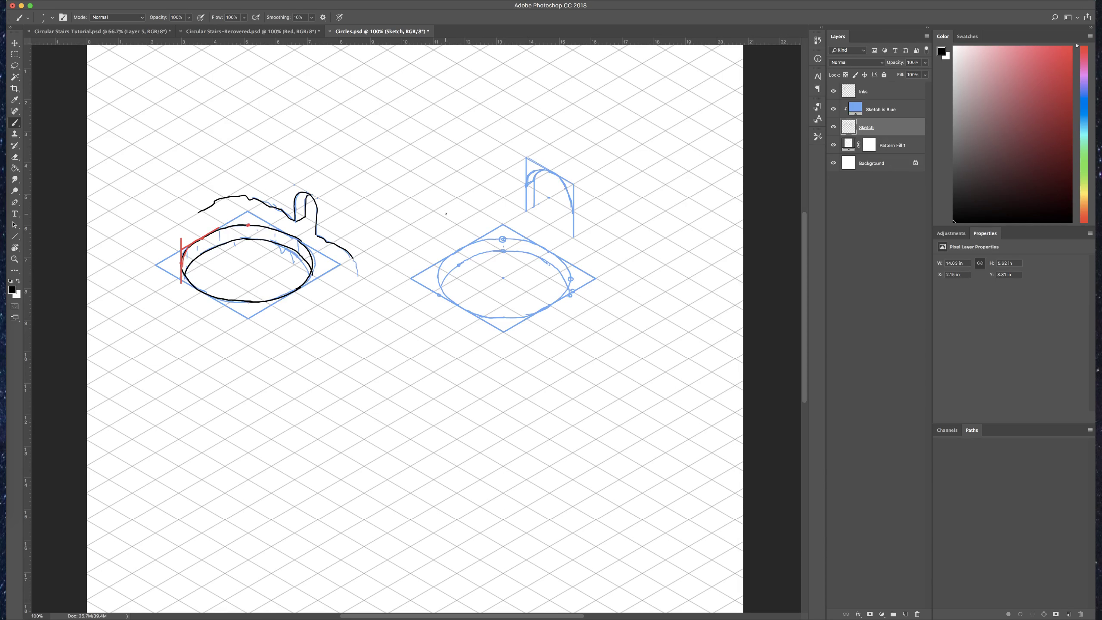